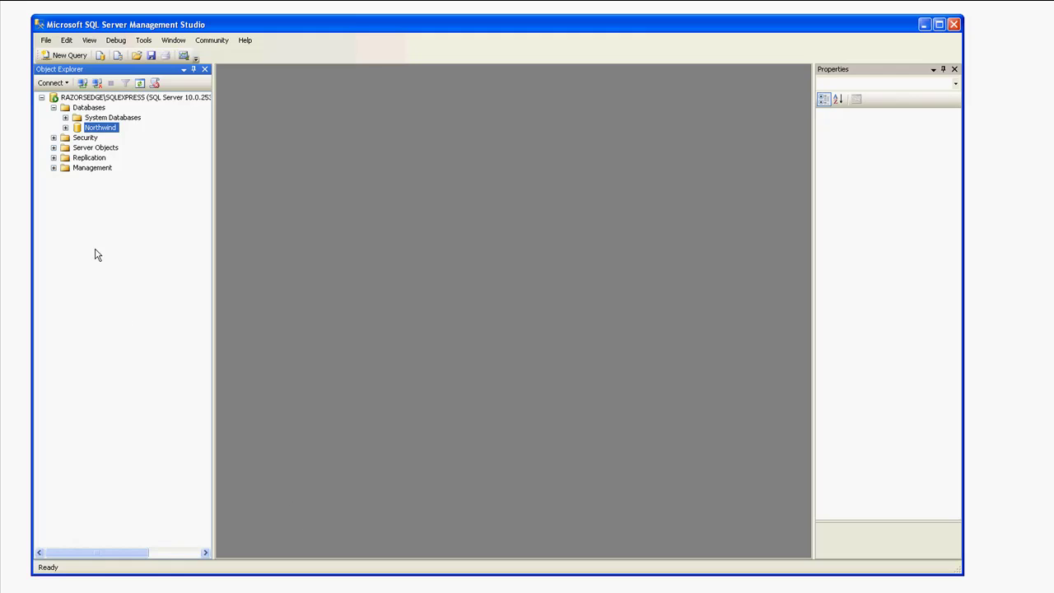
Expand the Northwind database and view the top 1000 rows of its dbo.Employees table.
left_click(65, 128)
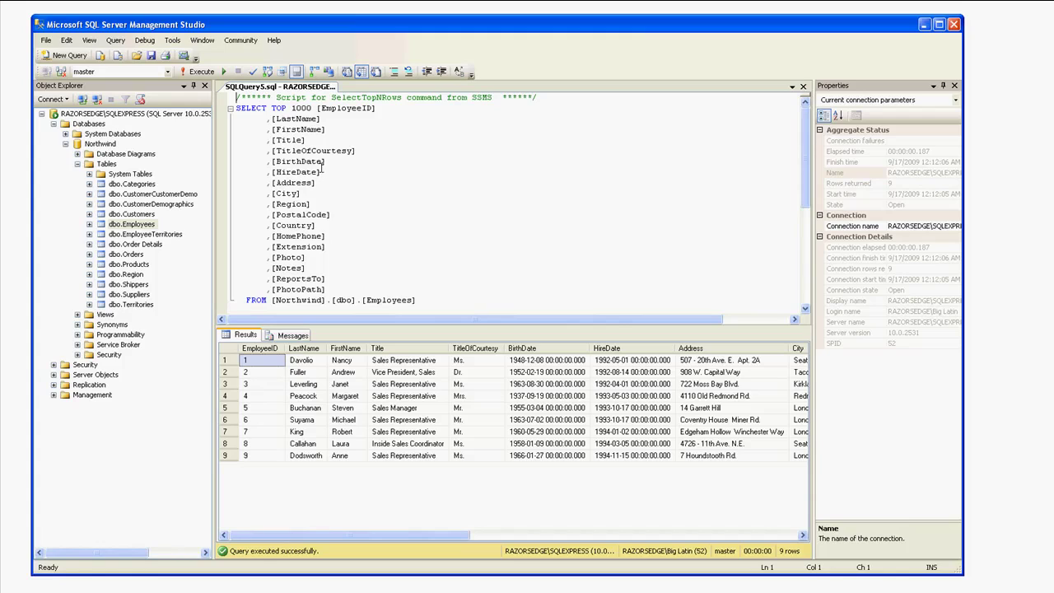
mouse_move(322, 164)
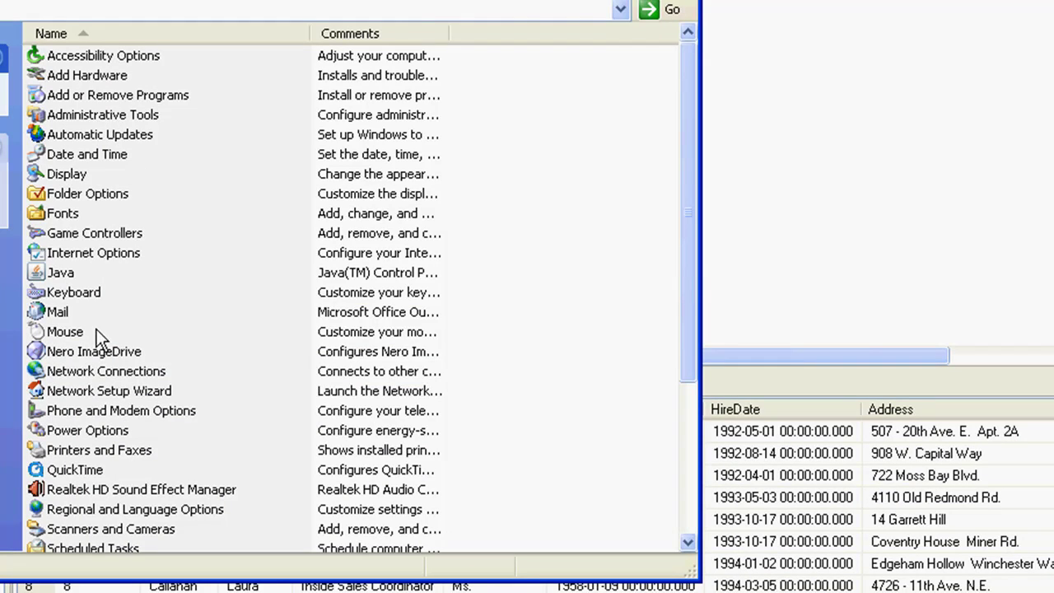
Open the ODBC Data Source Administrator from the Administrative Tools in the Control Panel.
double_click(113, 115)
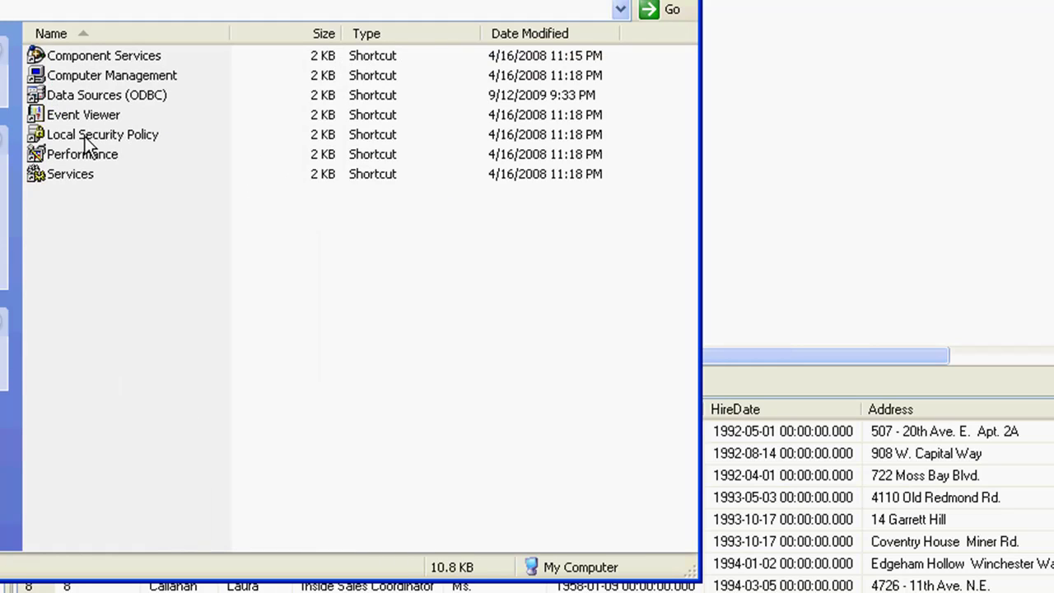
left_click(105, 95)
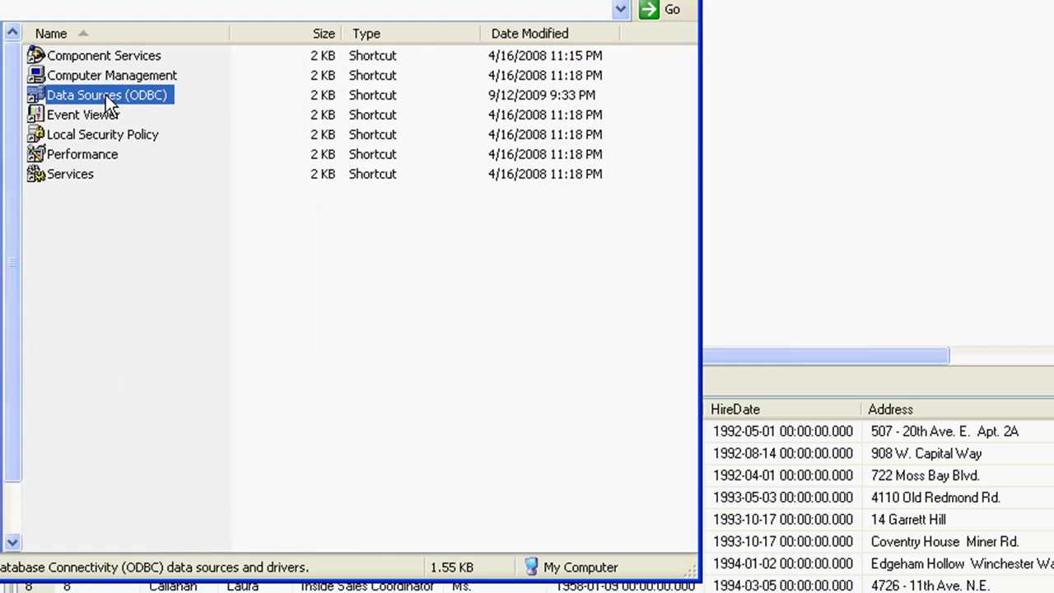
double_click(105, 95)
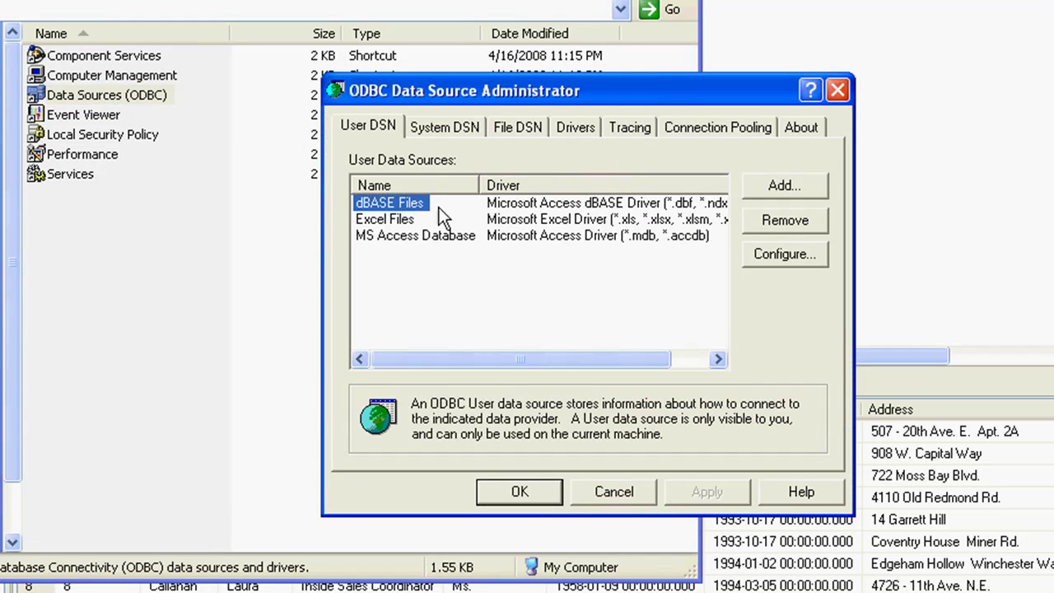
Start a new user data source with the SQL Server Native Client 10.0 driver.
left_click(788, 183)
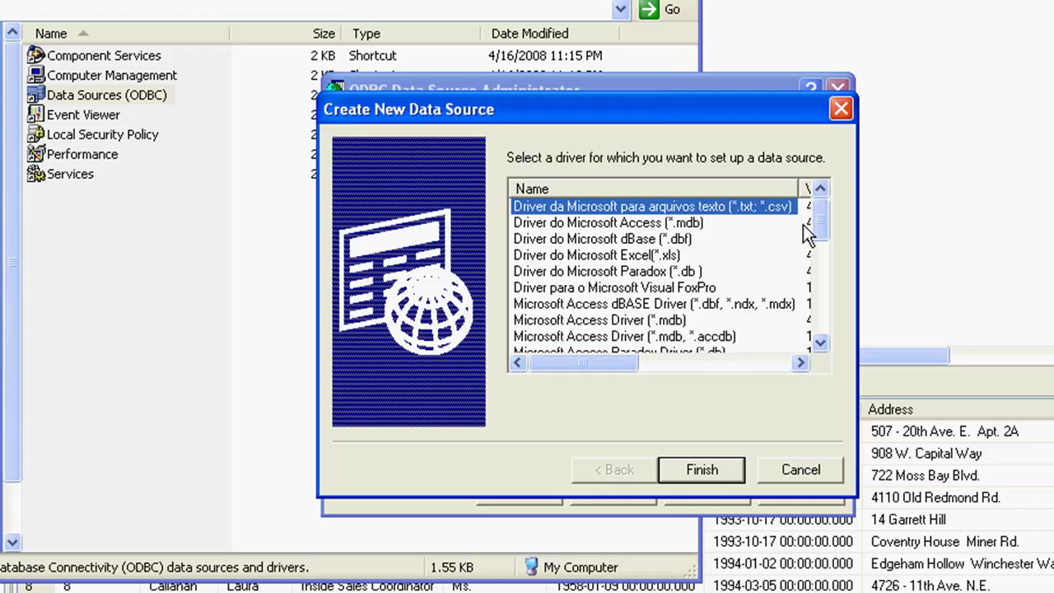
left_click_drag(823, 235, 823, 353)
left_click(623, 335)
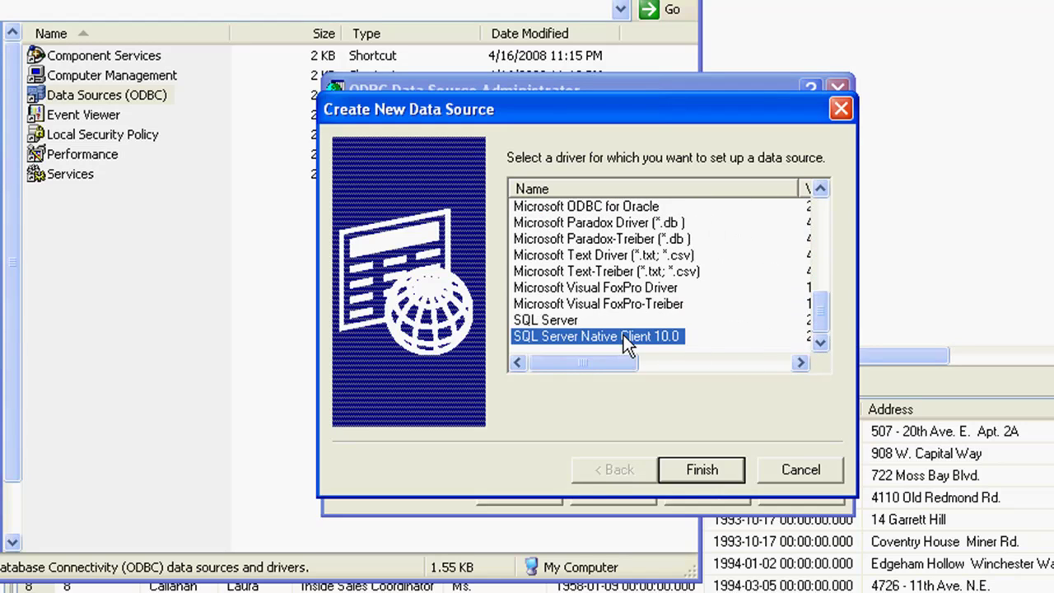
left_click(704, 471)
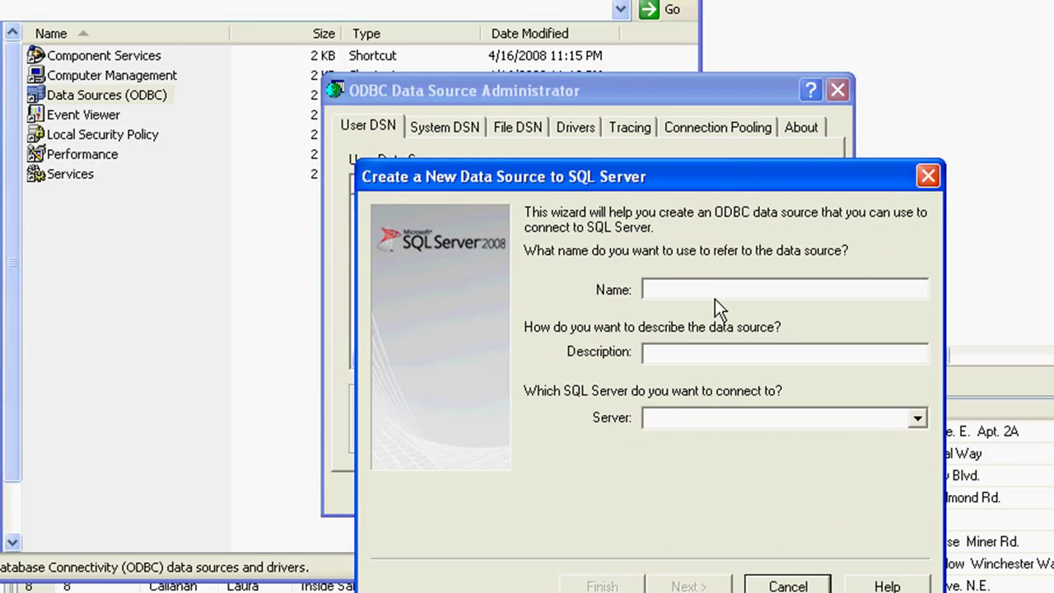
Name the data source LocalServer and set its server to RAZORSEDGE\SQLEXPRESS.
type("Loc")
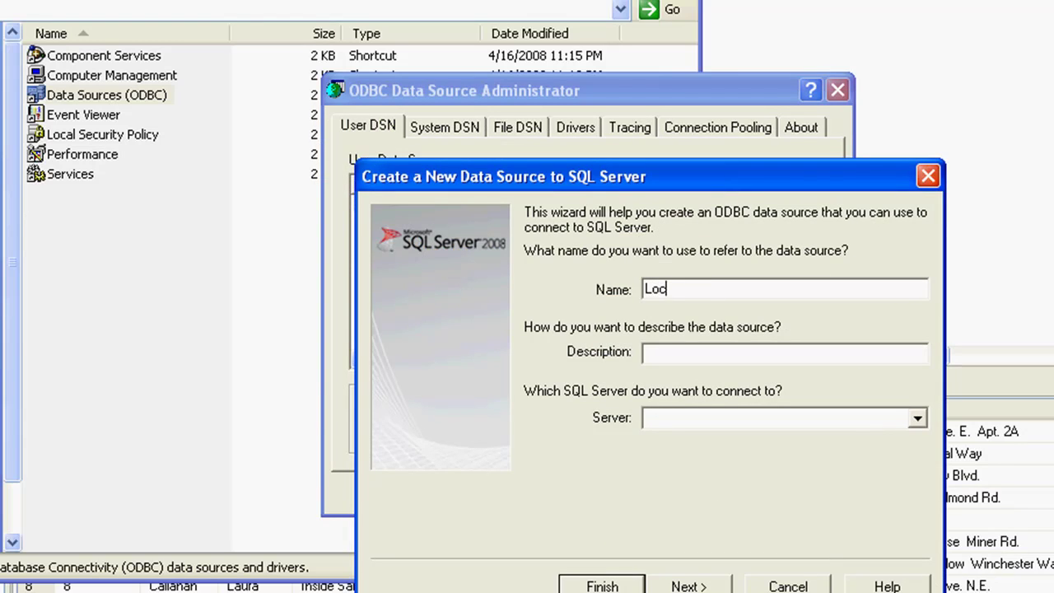
type("alServer")
left_click(730, 420)
type("RAZORSEDGE\\SQLEXPRESS")
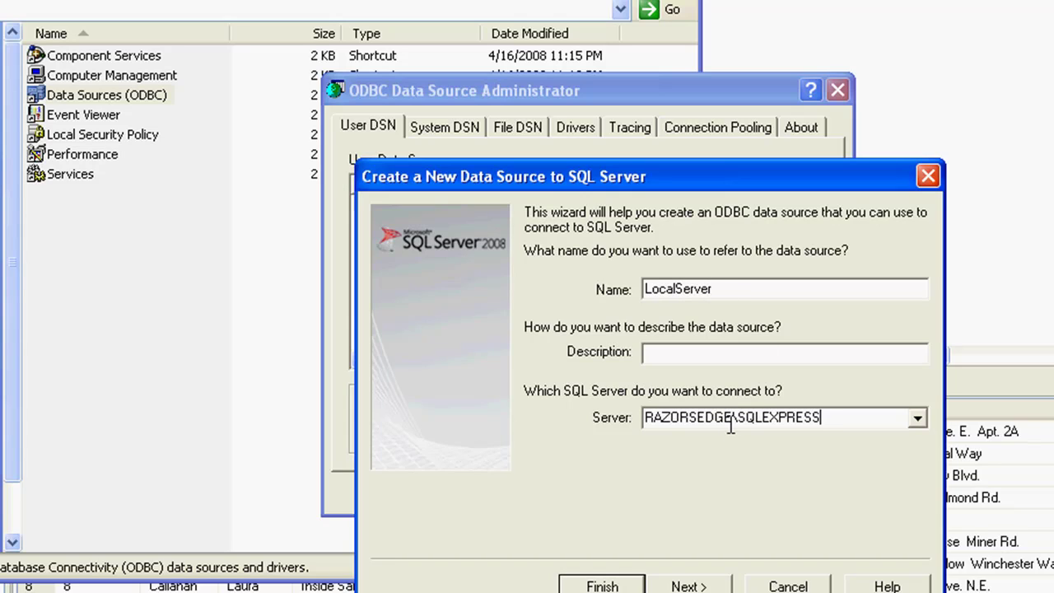
left_click_drag(645, 417, 732, 418)
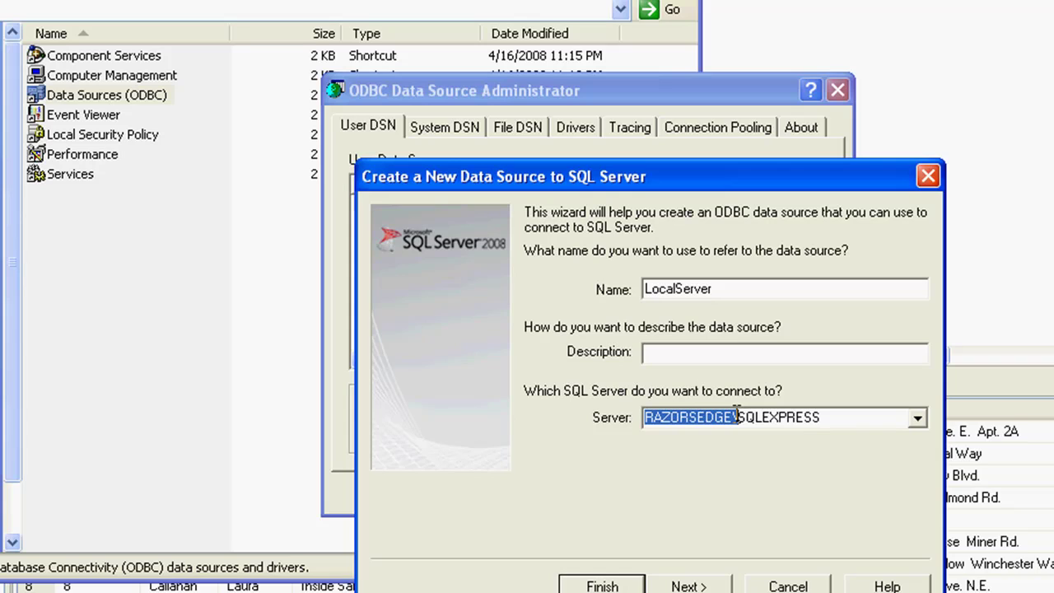
left_click(850, 417)
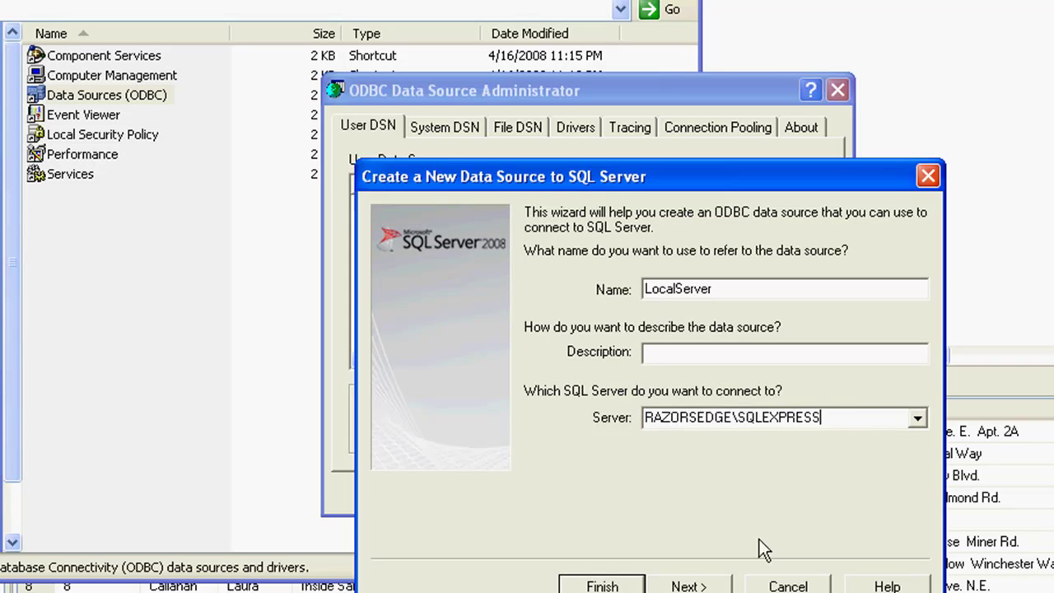
left_click(707, 587)
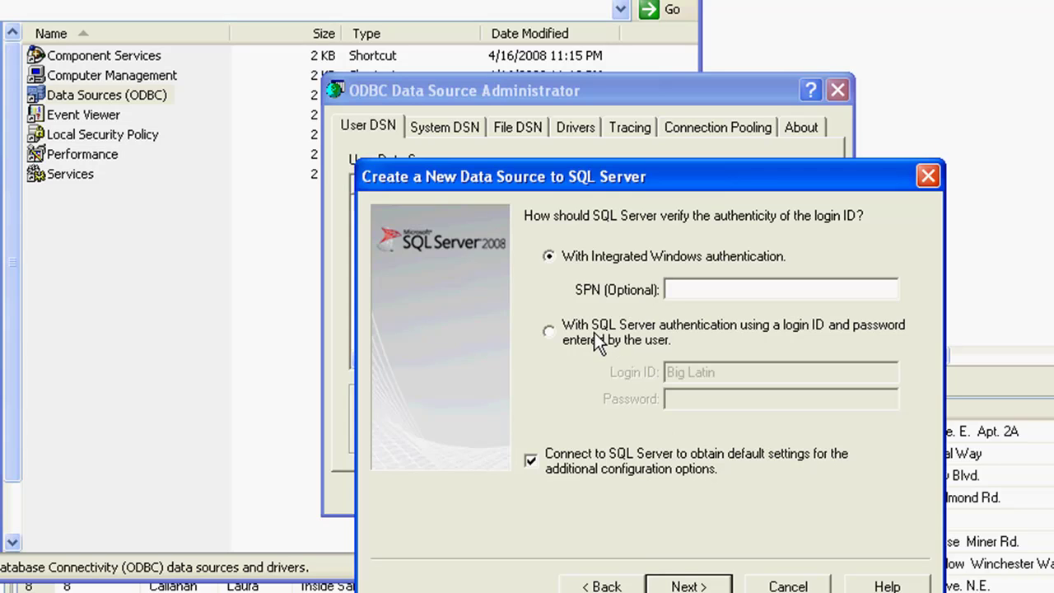
Accept integrated Windows authentication and change the default database of the data source to Northwind.
left_click(688, 586)
left_click(530, 217)
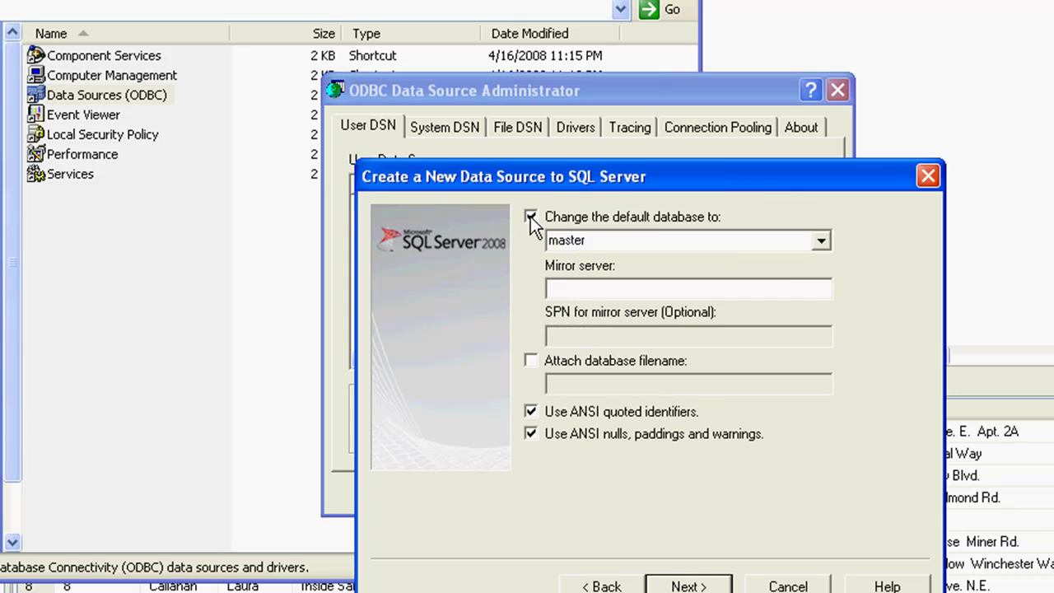
left_click(825, 248)
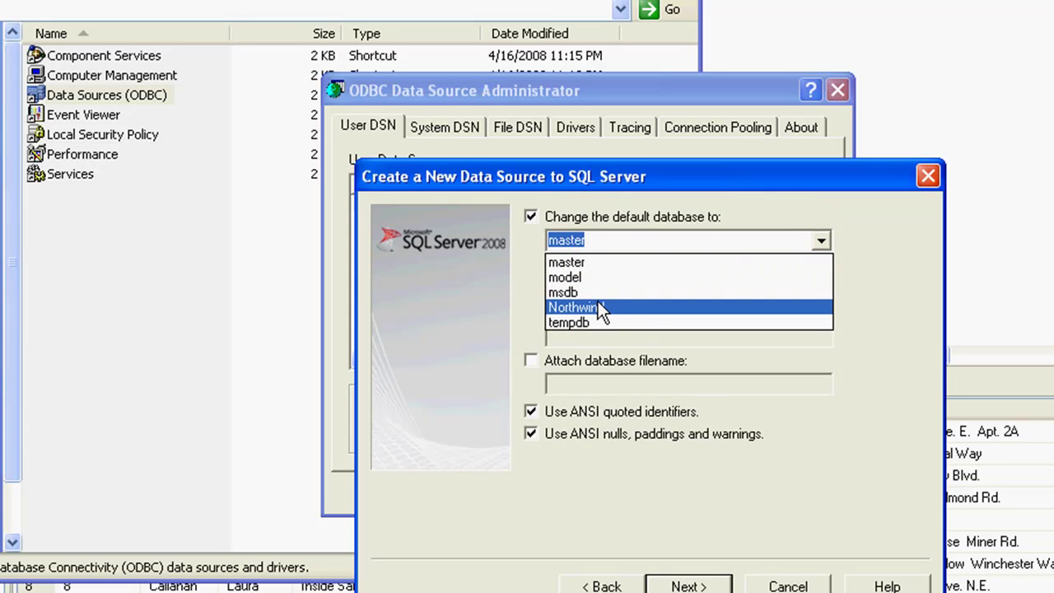
left_click(599, 306)
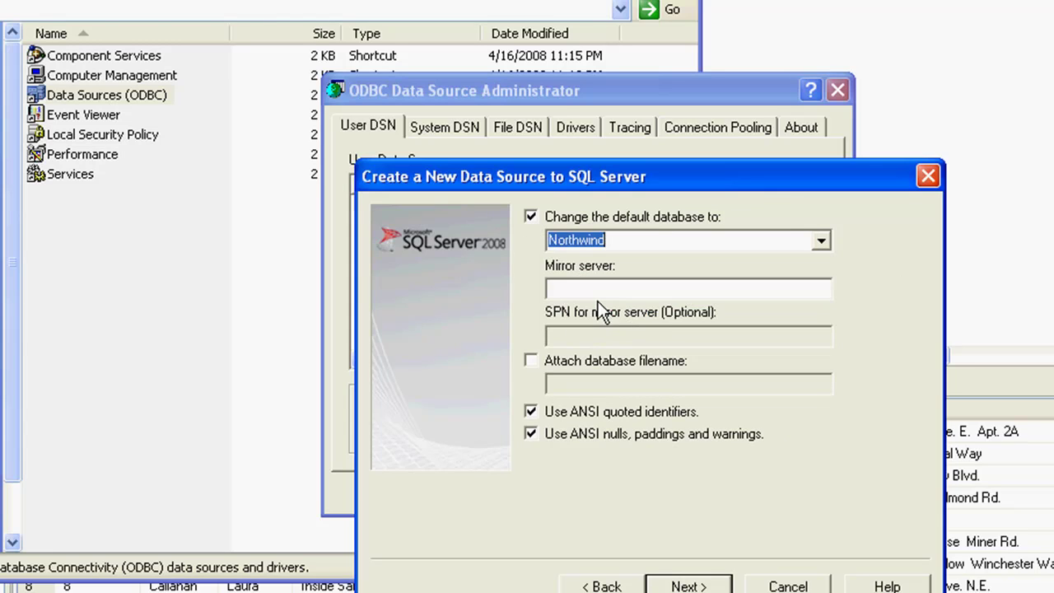
left_click(690, 585)
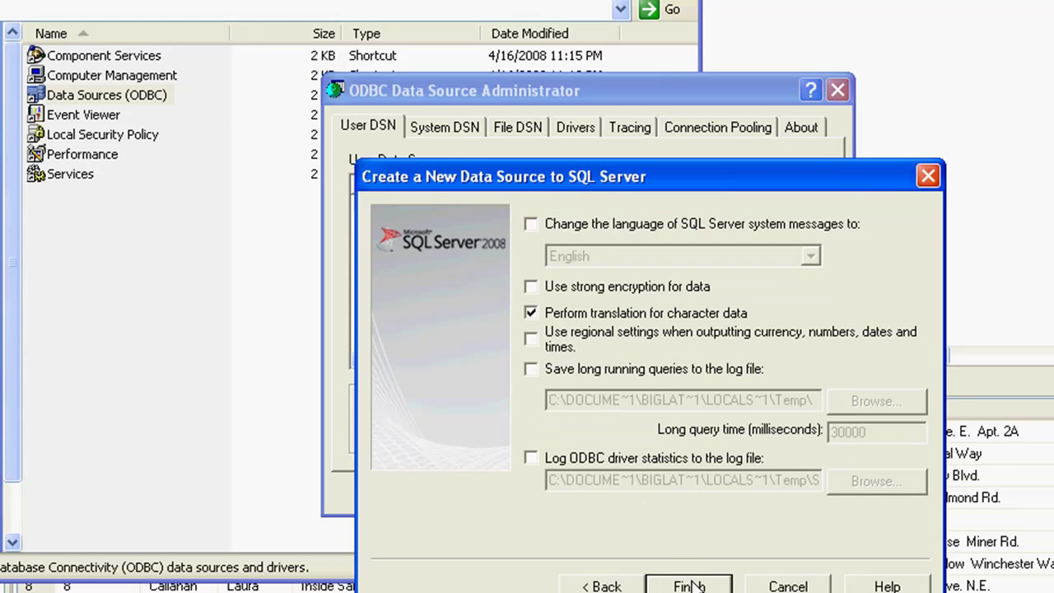
Finish the data source configuration, test its connection, and save it, closing the ODBC administrator and Administrative Tools.
left_click(693, 585)
left_click(588, 582)
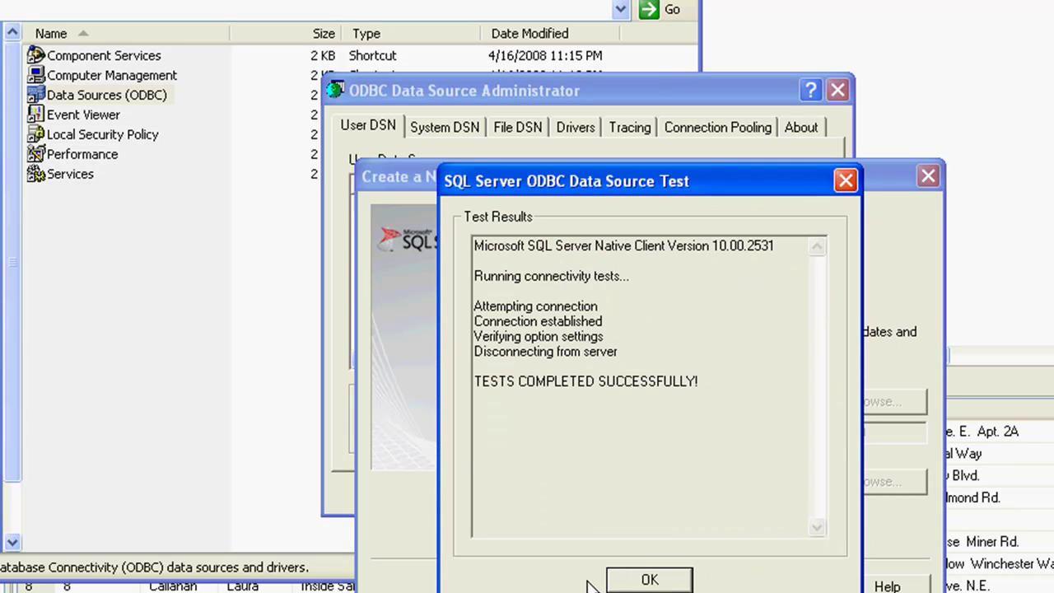
left_click(653, 579)
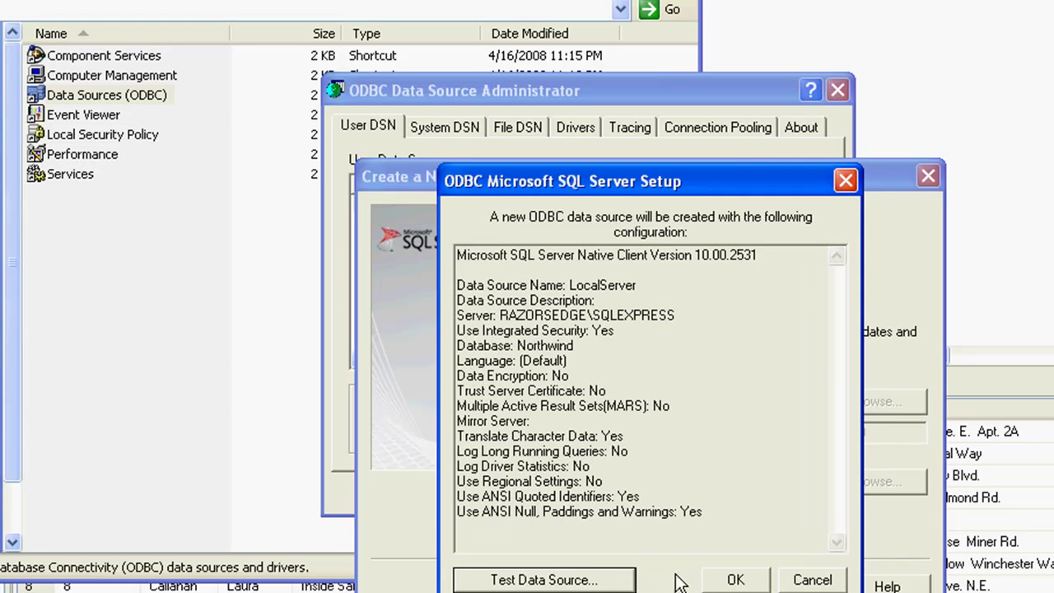
left_click(736, 581)
left_click(535, 485)
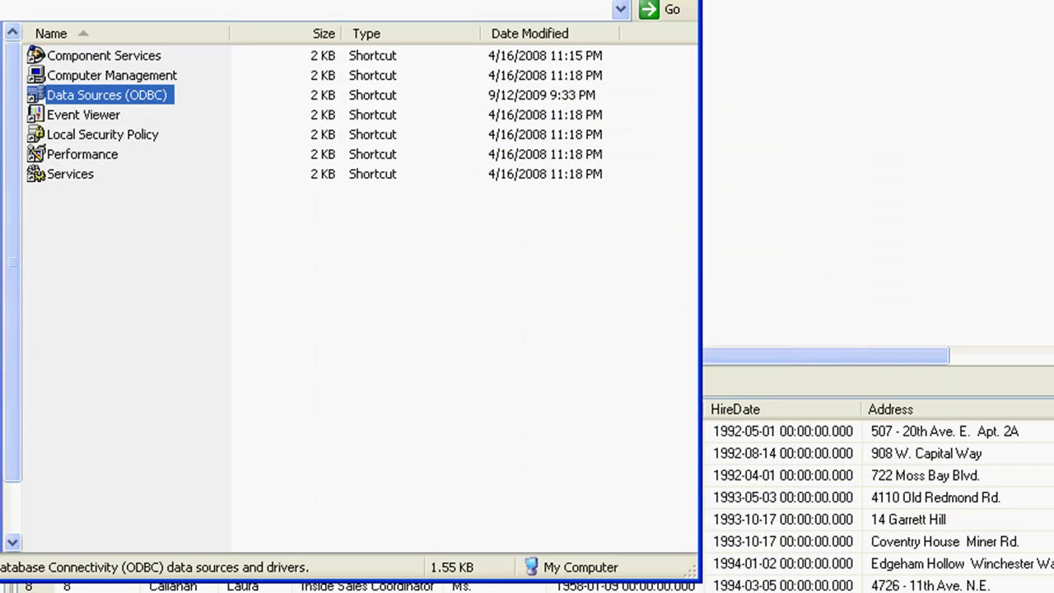
key("alt+F4")
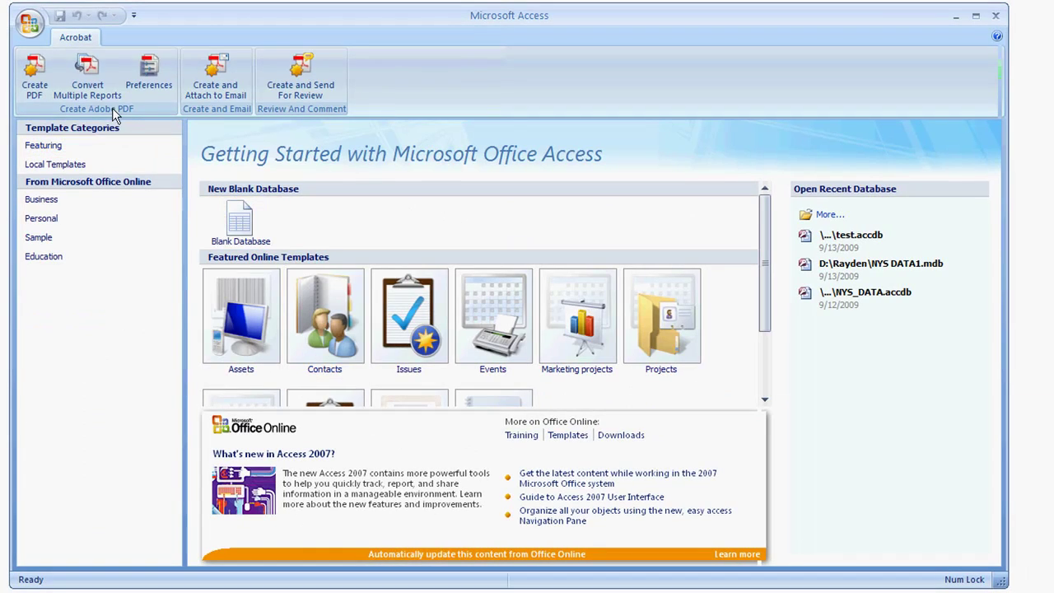
In Microsoft Access, create a blank database named Database1.accdb on the Desktop.
left_click(29, 23)
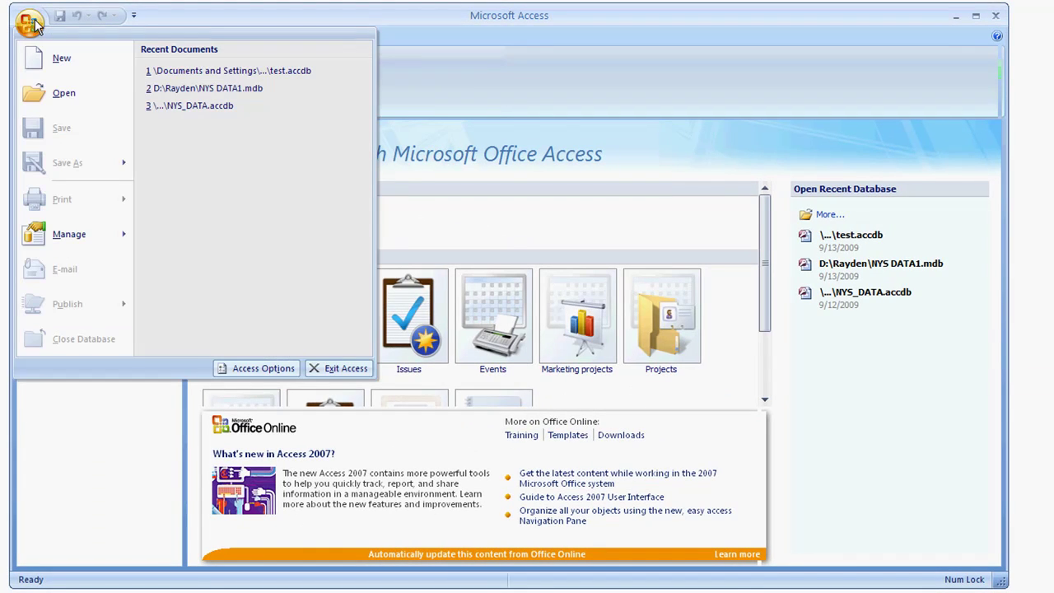
left_click(53, 56)
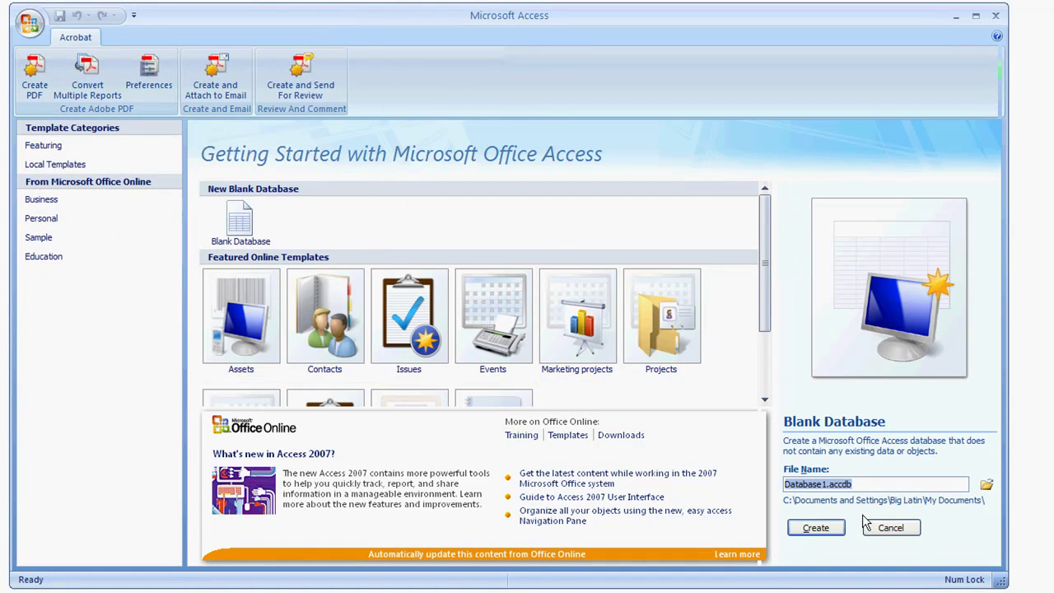
left_click(986, 484)
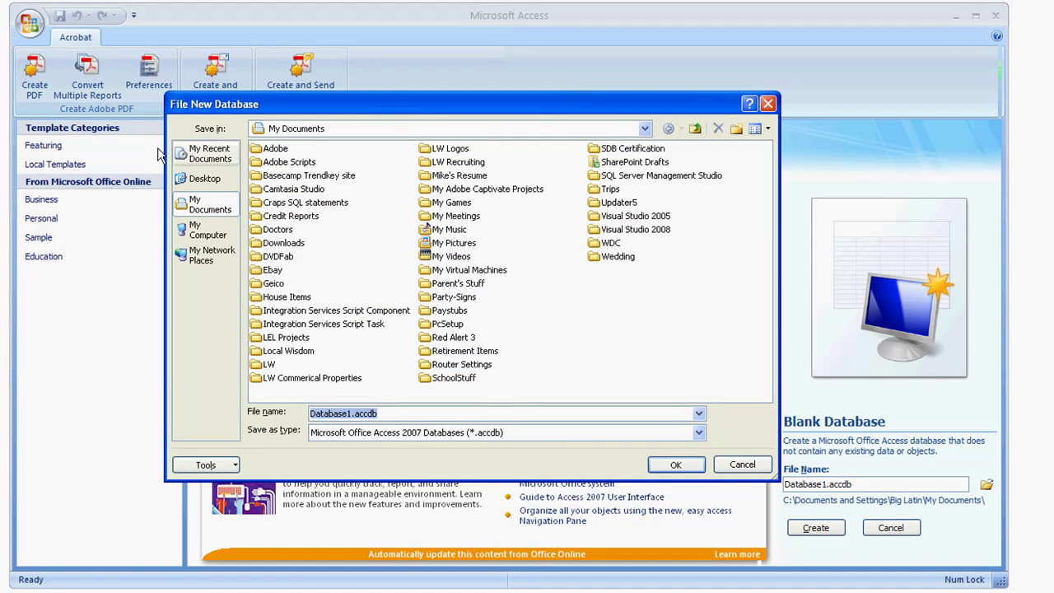
left_click(201, 178)
left_click(350, 412)
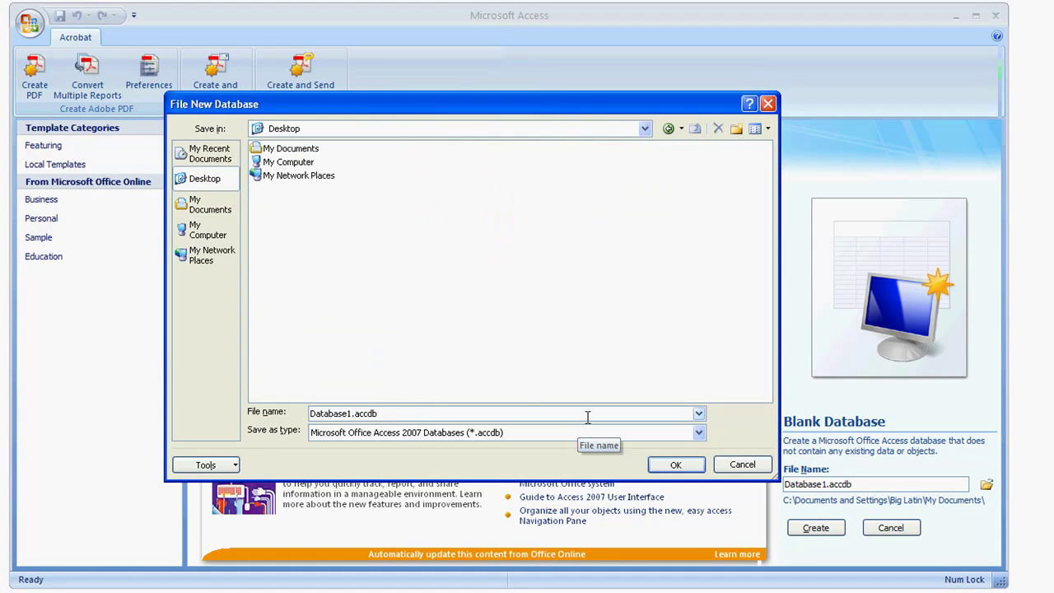
left_click(672, 459)
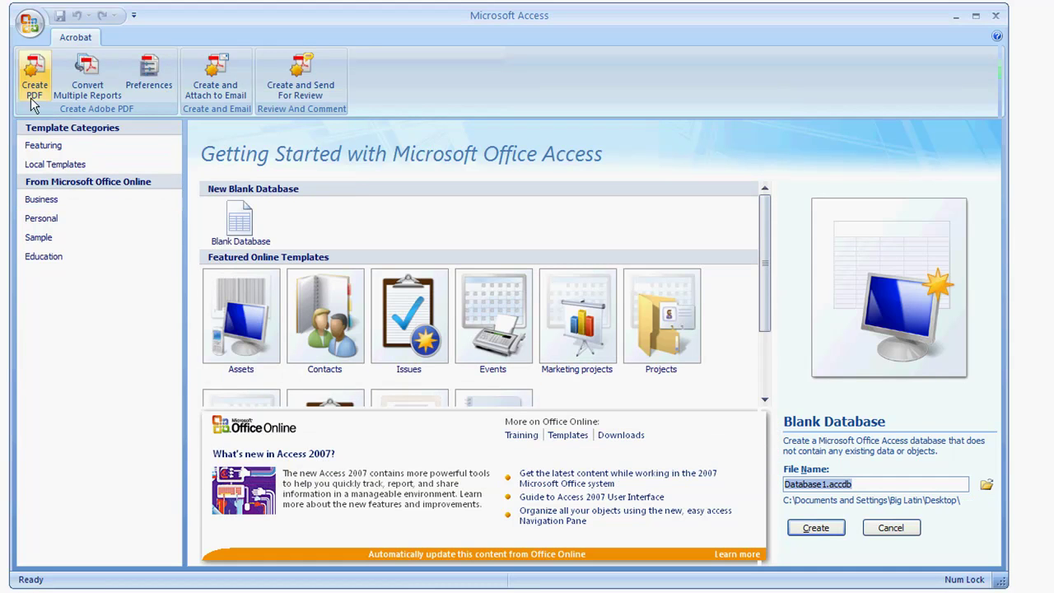
left_click(810, 530)
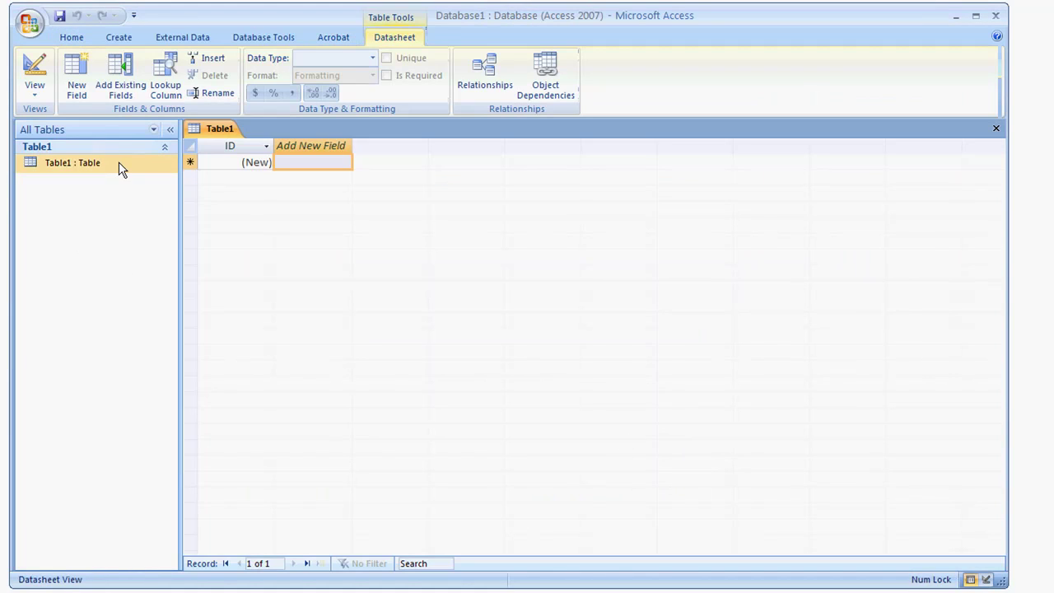
Start getting external data from an ODBC database, with the option to link to the source by creating a linked table.
left_click(181, 38)
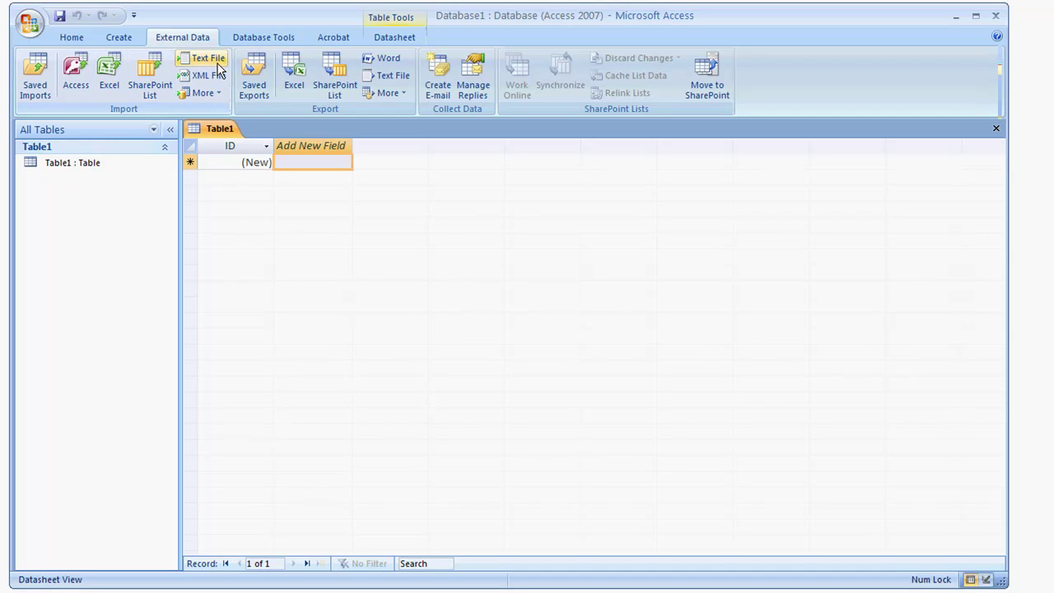
left_click(220, 95)
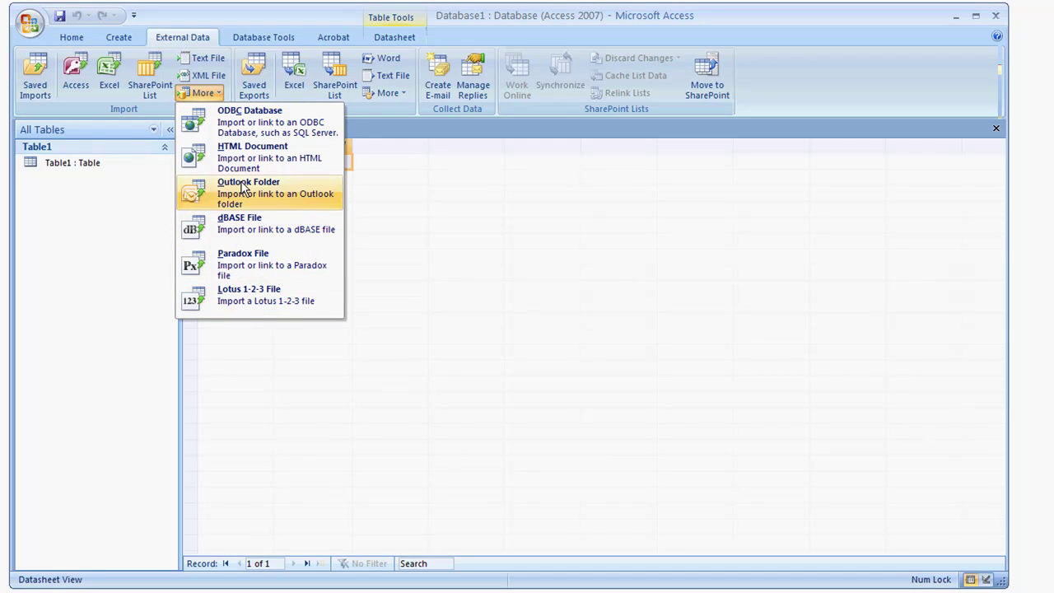
left_click(268, 119)
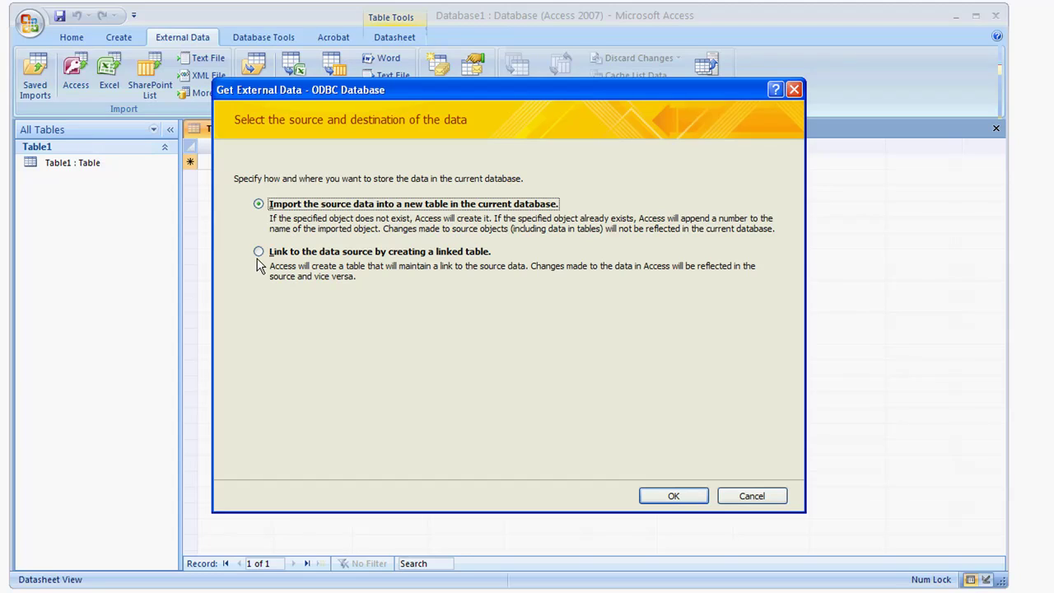
left_click(260, 252)
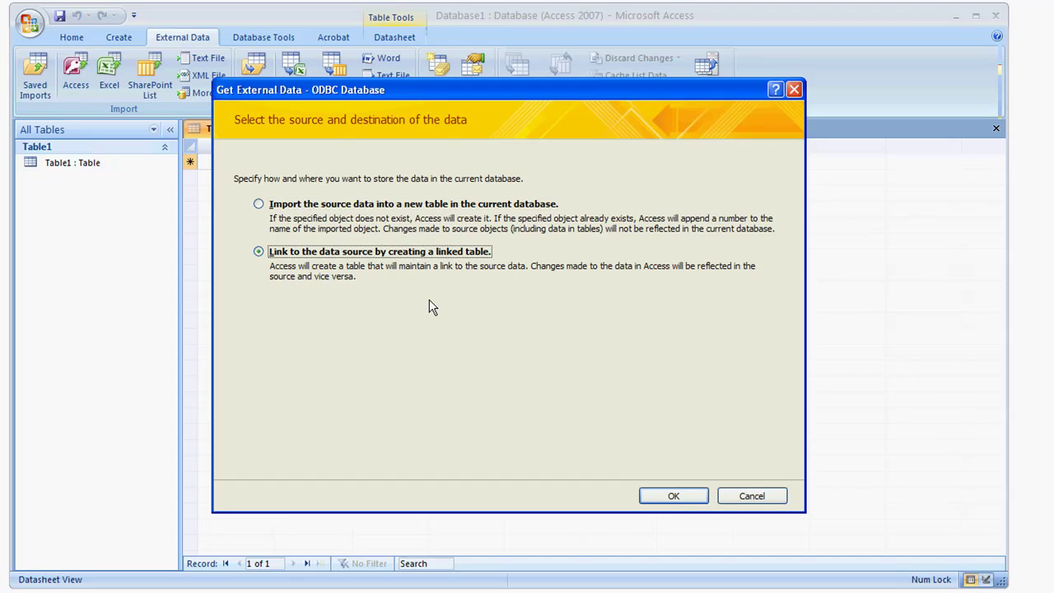
left_click(682, 493)
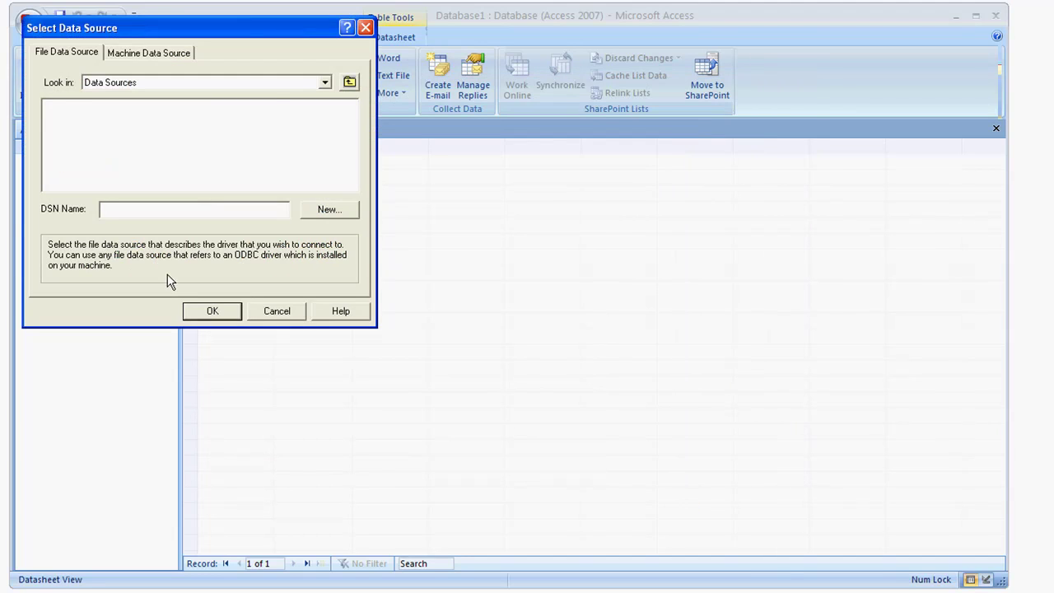
Connect to the LocalServer machine data source.
left_click(148, 56)
left_click(74, 113)
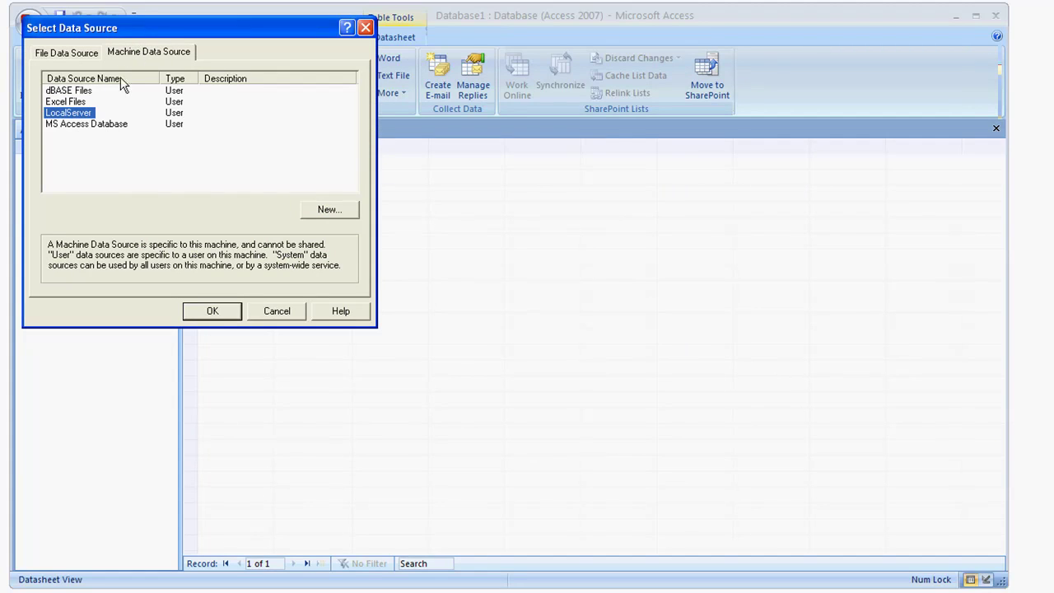
left_click(228, 310)
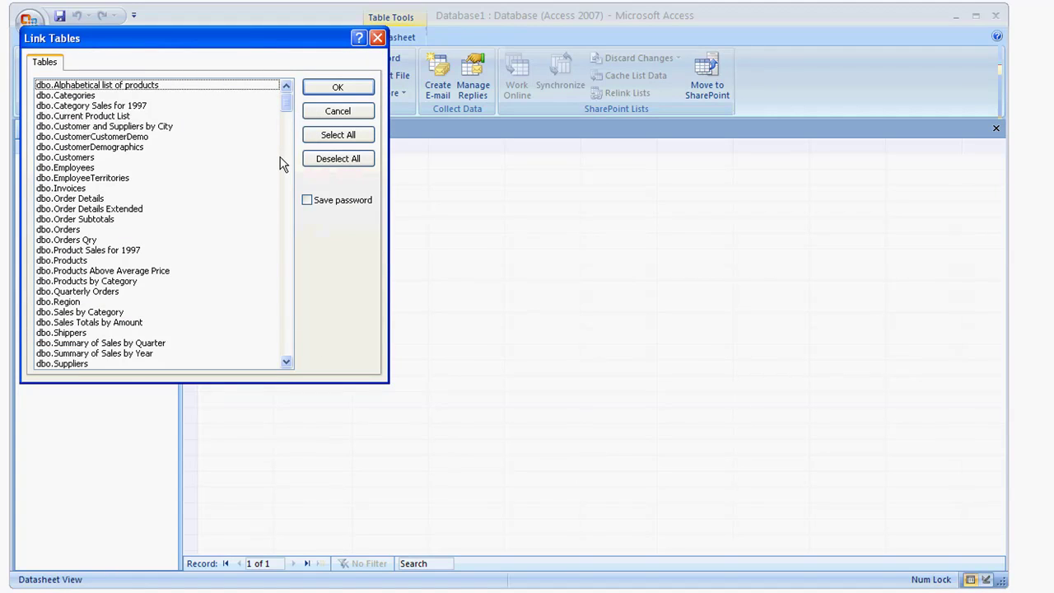
Link the dbo.Customers, dbo.Orders and dbo.Order Details tables from the data source, leaving dbo.Alphabetical list of products unselected.
left_click_drag(287, 115, 288, 102)
left_click(59, 88)
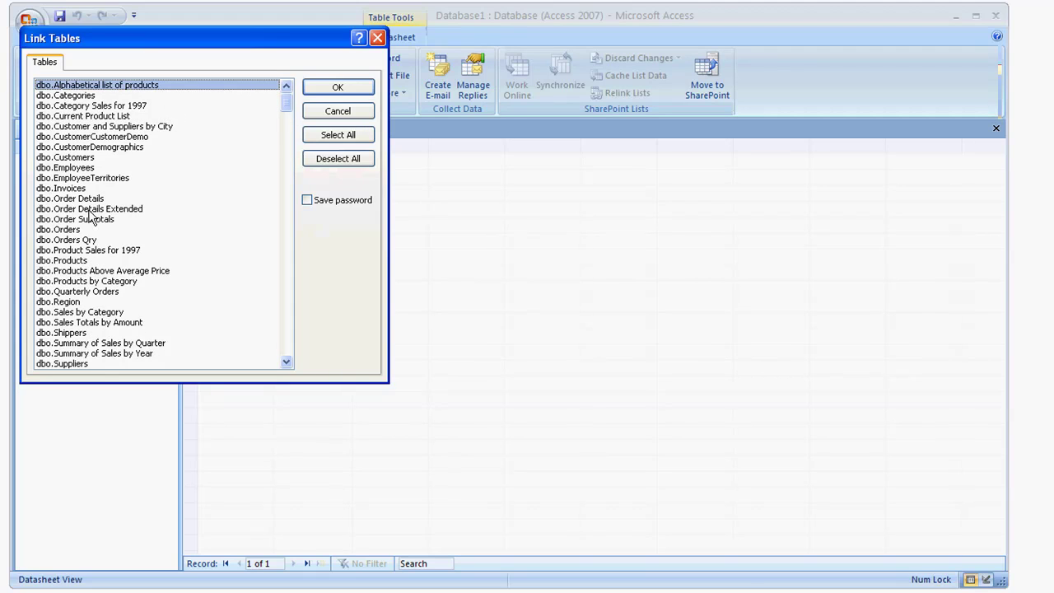
scroll(90, 216, "down", 4)
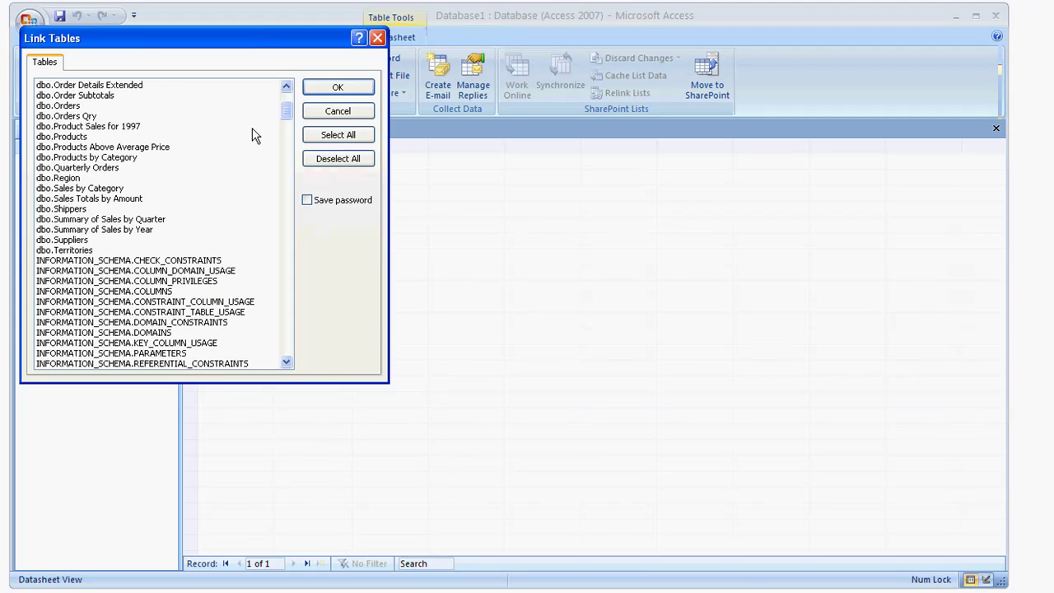
mouse_move(285, 105)
left_mouse_down()
mouse_move(284, 354)
mouse_move(262, 221)
mouse_move(285, 98)
left_mouse_up()
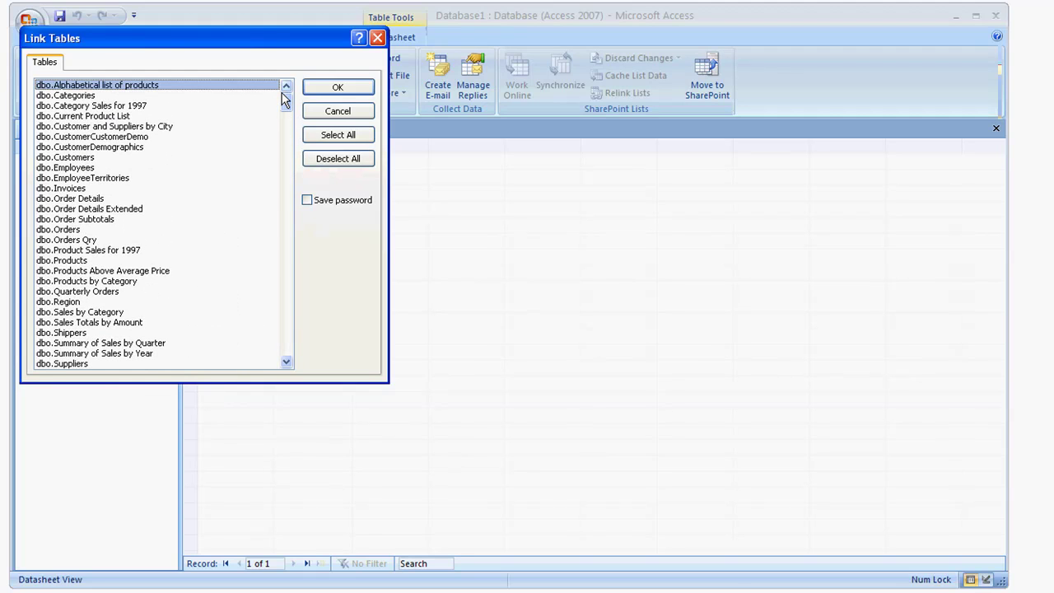
left_click_drag(285, 99, 284, 100)
left_click(86, 157)
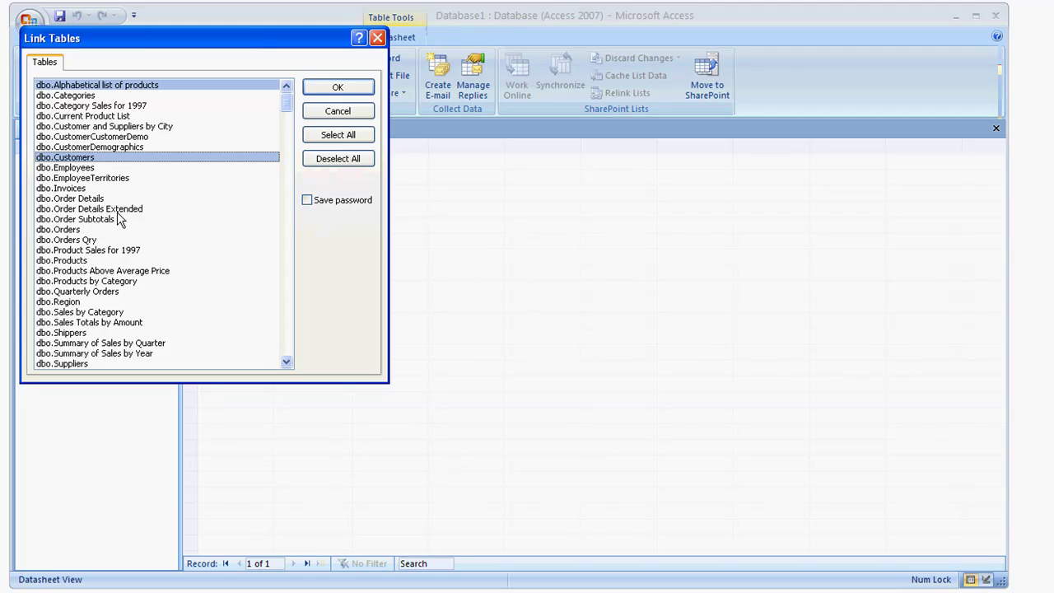
left_click(69, 229)
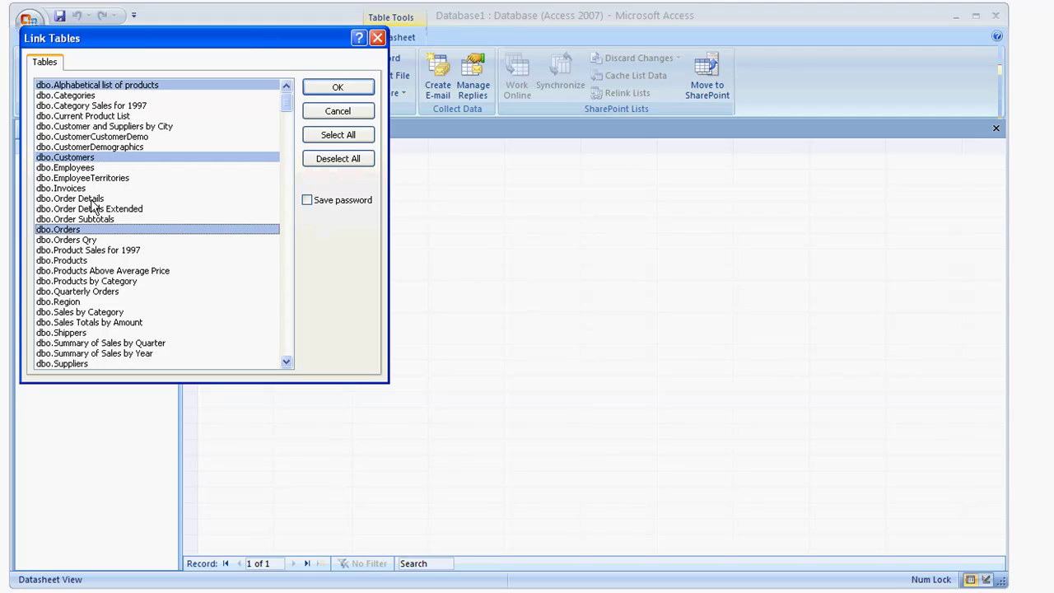
left_click(92, 201)
left_click(141, 85)
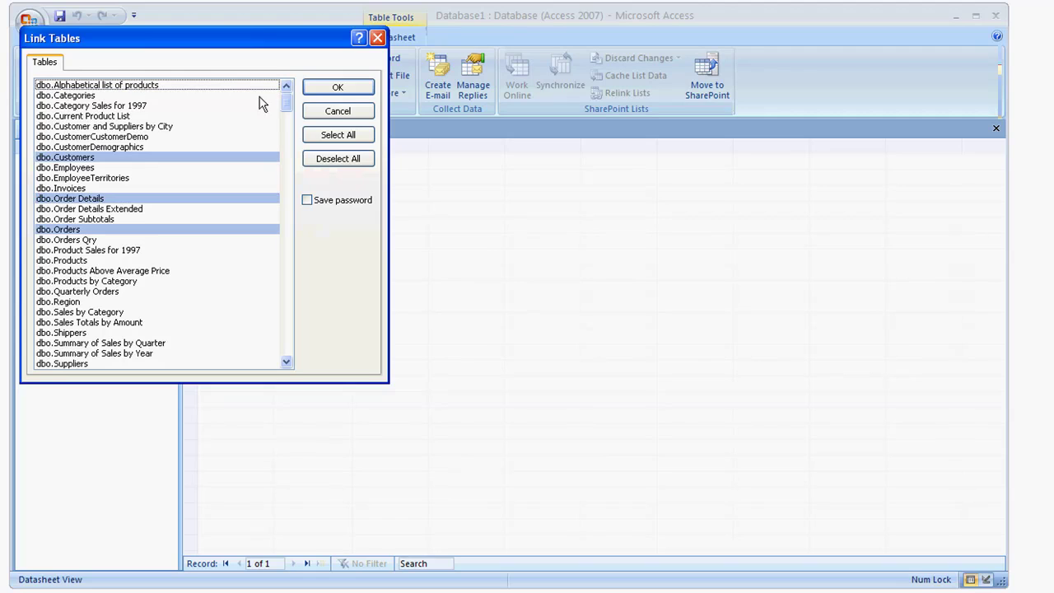
left_click(355, 93)
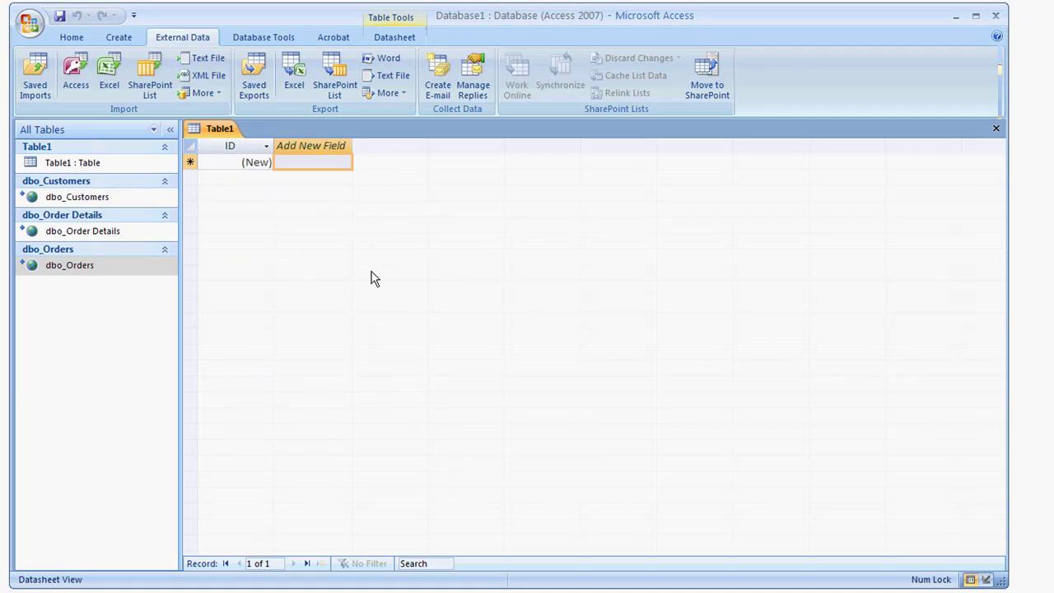
Open the linked dbo_Customers table and browse down through its customer records.
mouse_move(91, 200)
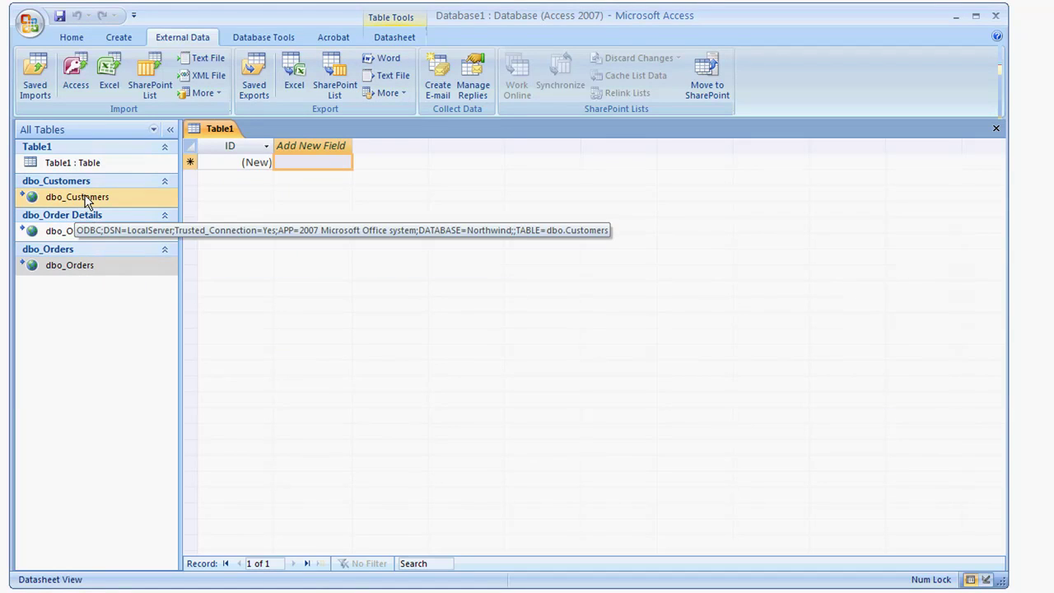
right_click(86, 203)
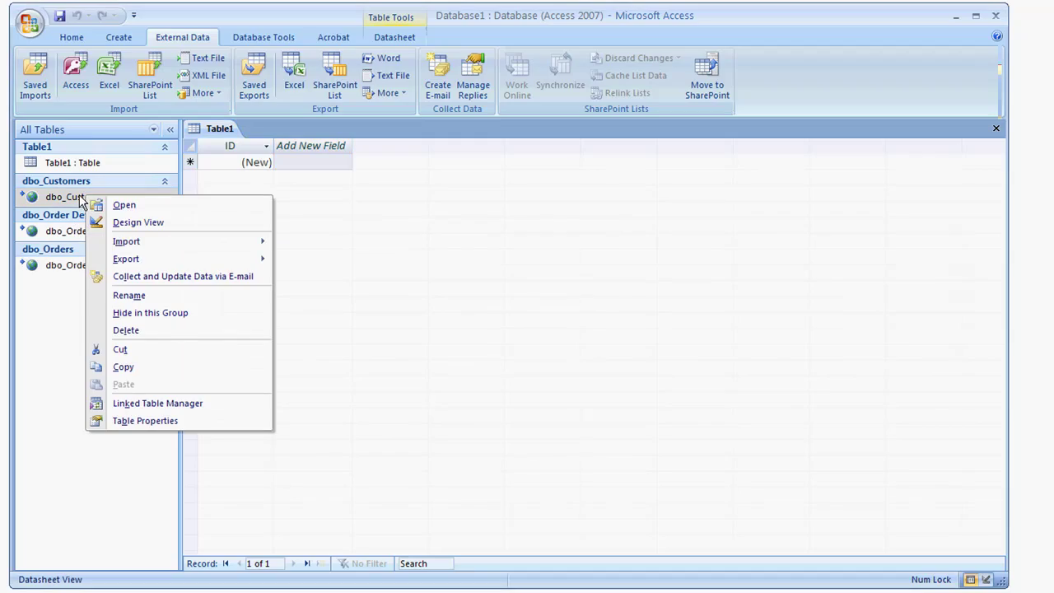
left_click(141, 209)
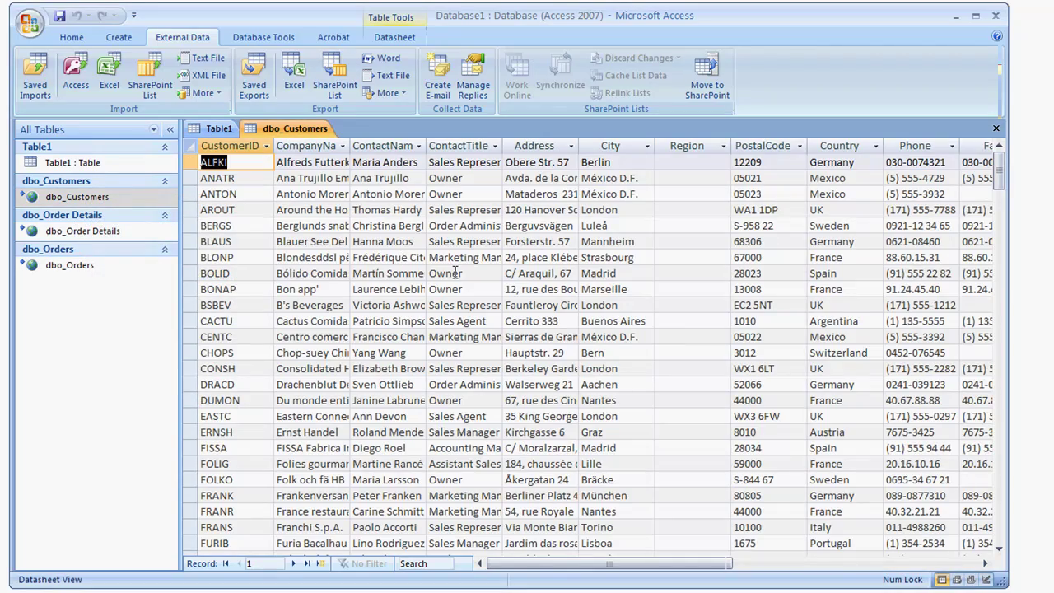
scroll(455, 272, "down", 18)
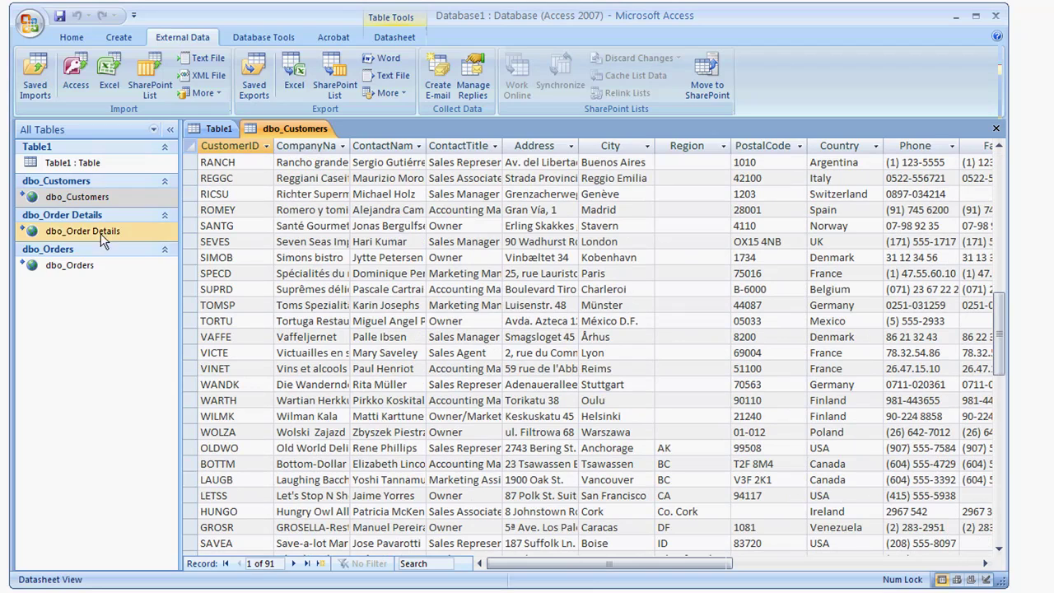
Open the linked dbo_Orders and dbo_Order Details tables and browse the order detail records.
right_click(66, 234)
right_click(44, 265)
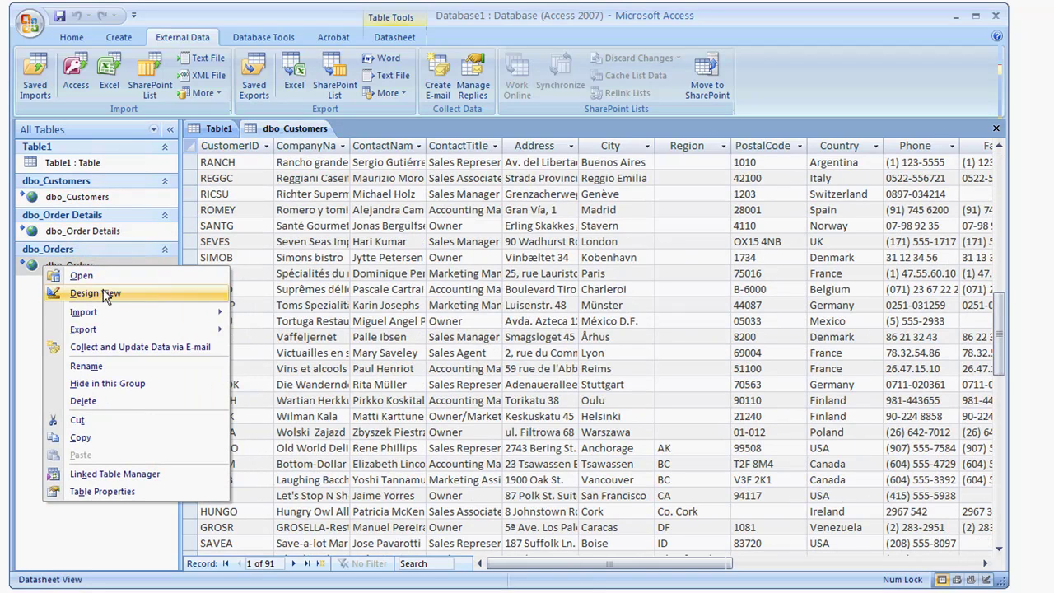
left_click(99, 277)
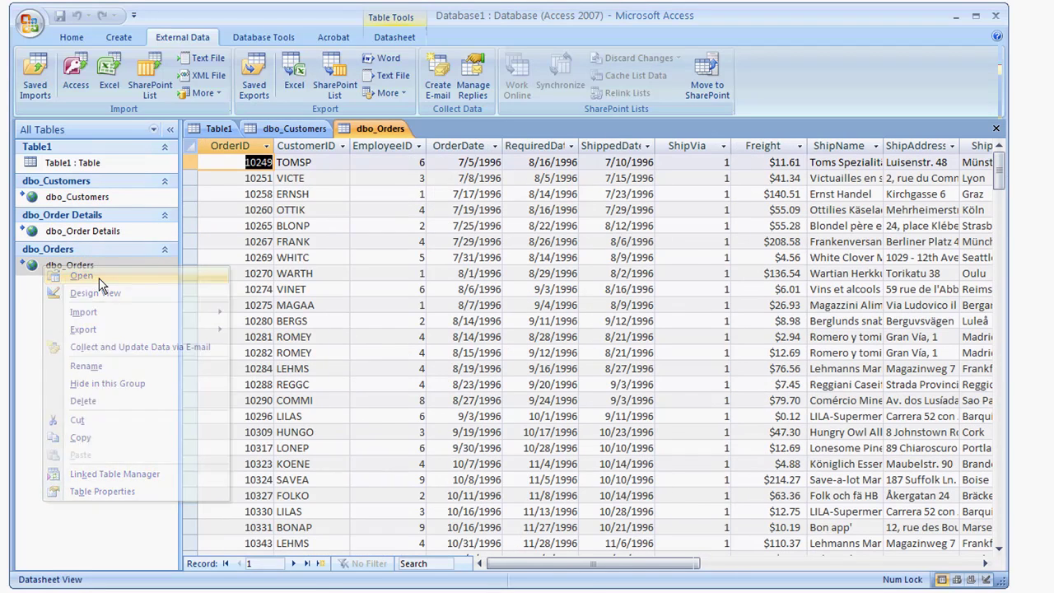
right_click(86, 232)
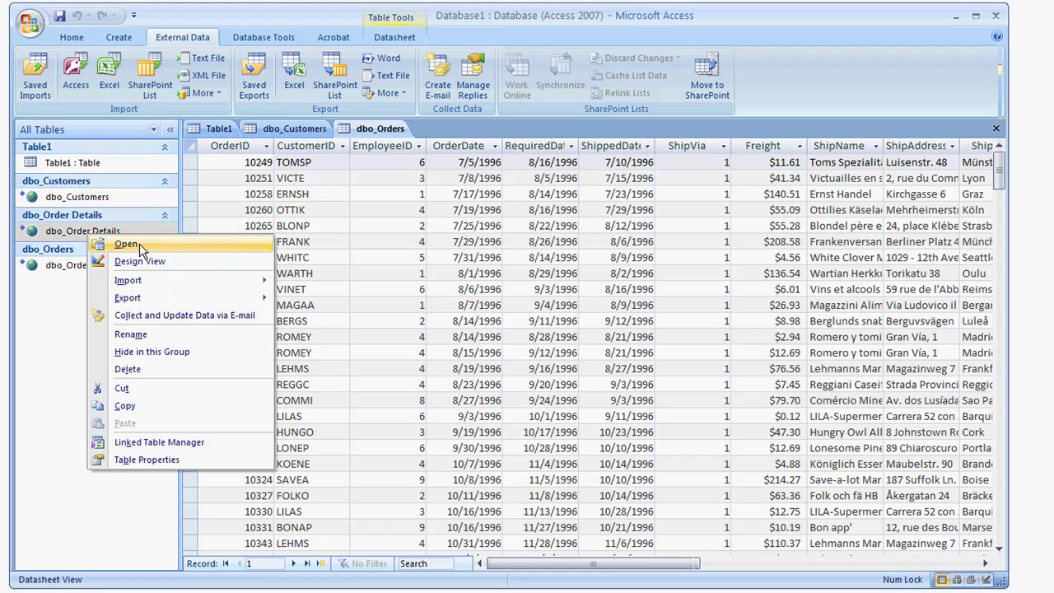
left_click(139, 244)
scroll(668, 209, "down", 4)
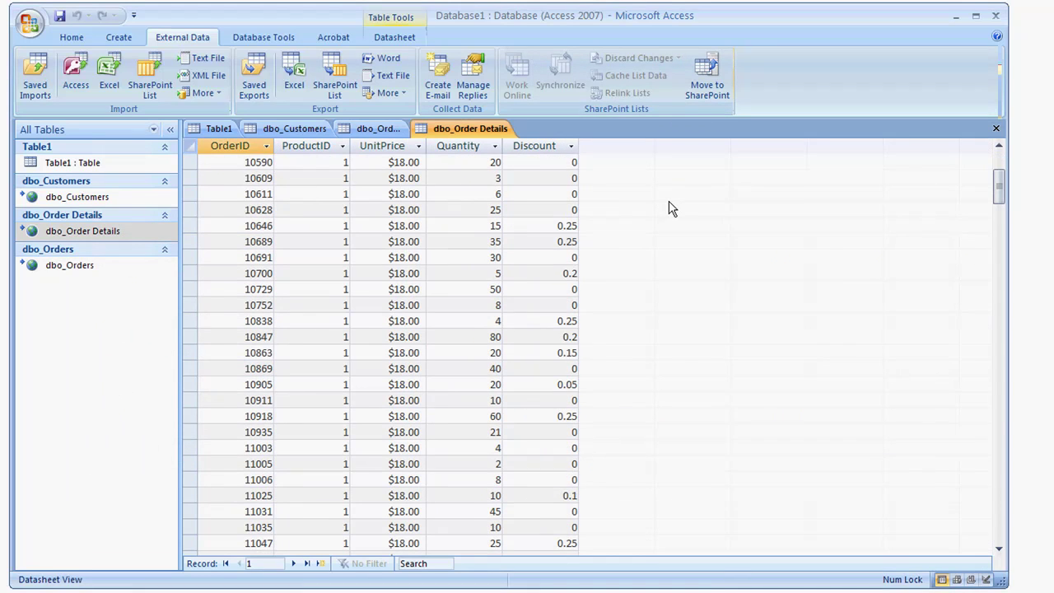